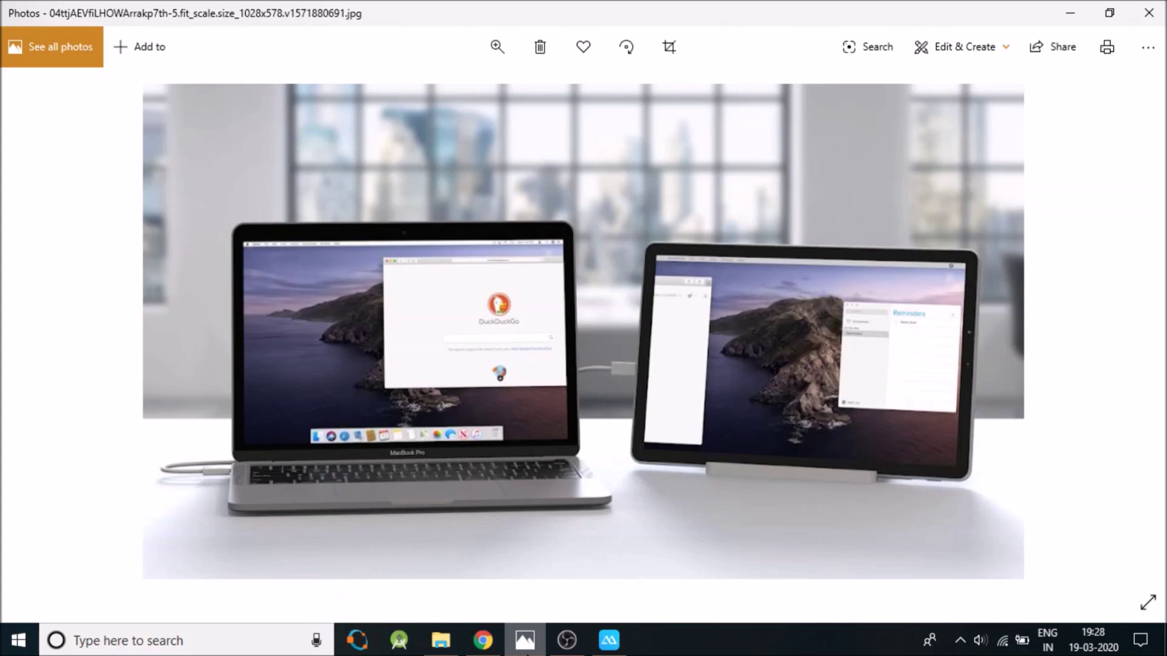
Step: Bring the ApowerMirror window of the iPad, showing XDisplay's setup instructions, over the Photos viewer
click(617, 643)
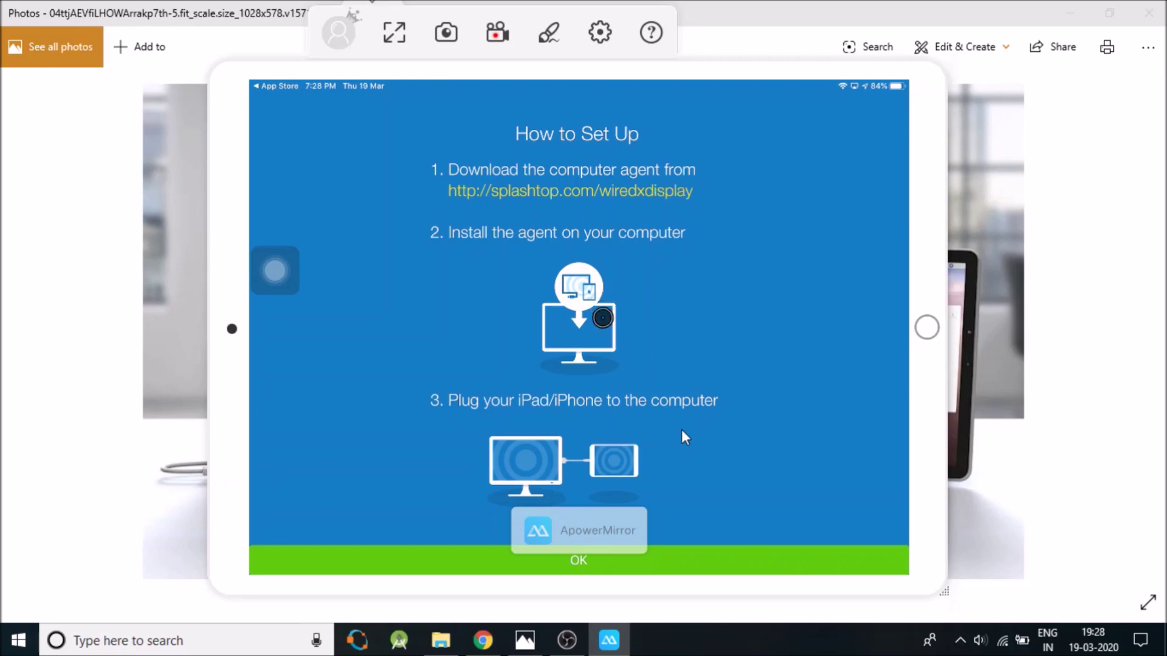
Step: Switch to Chrome to show the Splashtop Wired XDisplay download page for Mac and PC
click(482, 640)
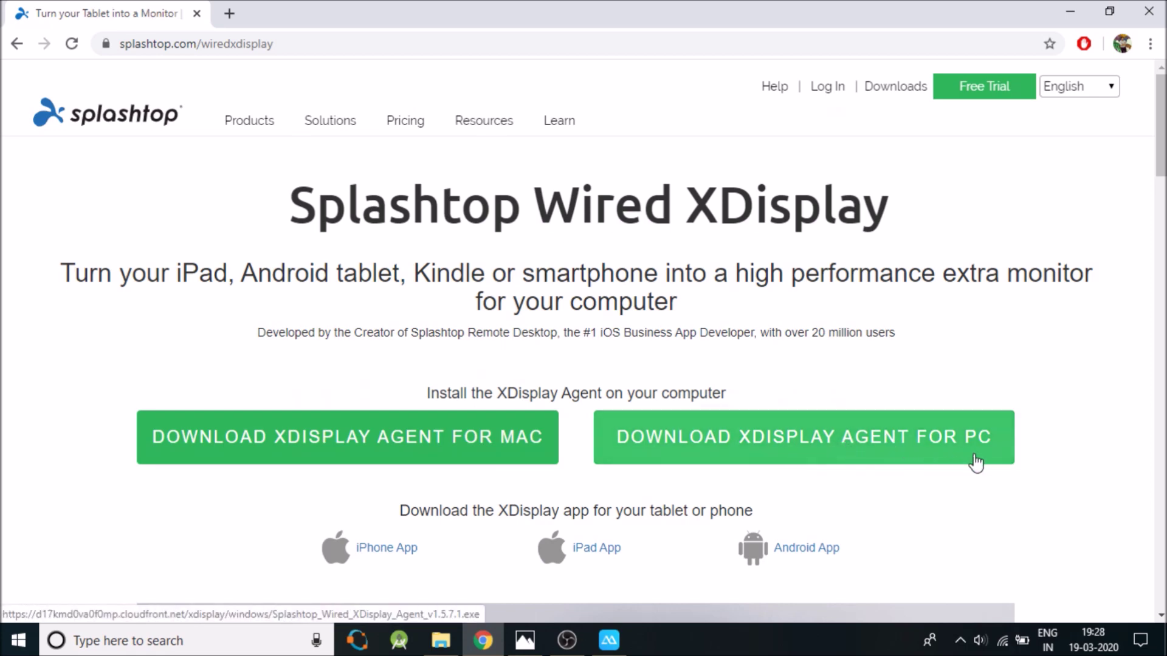
Step: Download and run the XDisplay Agent for PC installer, then show hidden tray icons
click(730, 463)
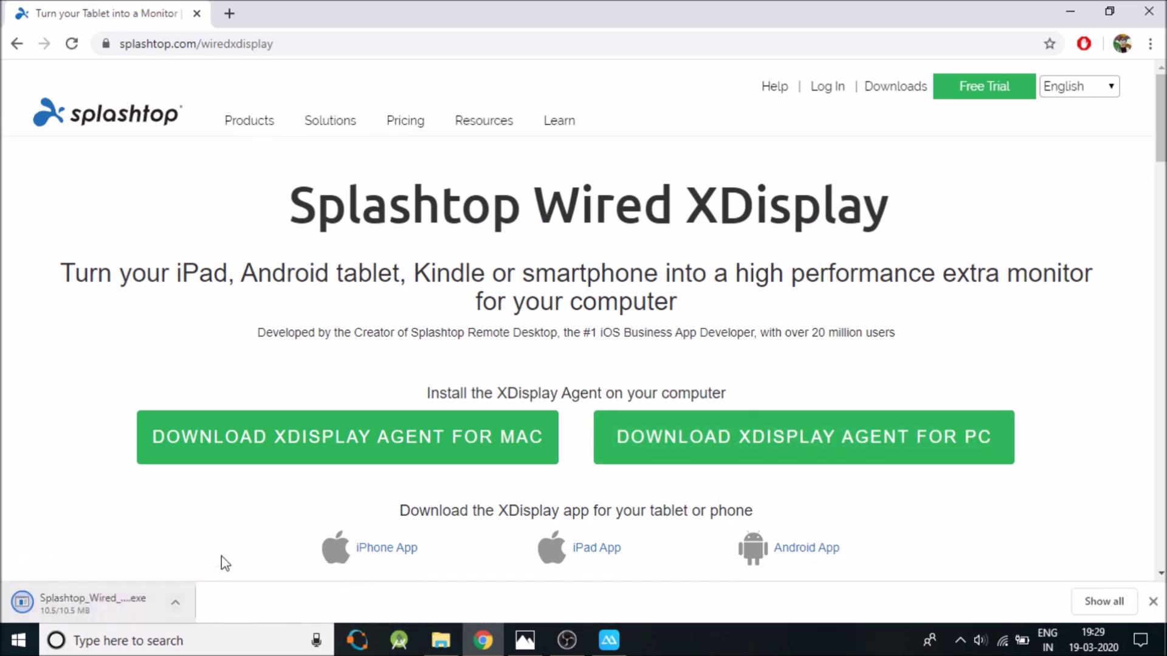
click(48, 605)
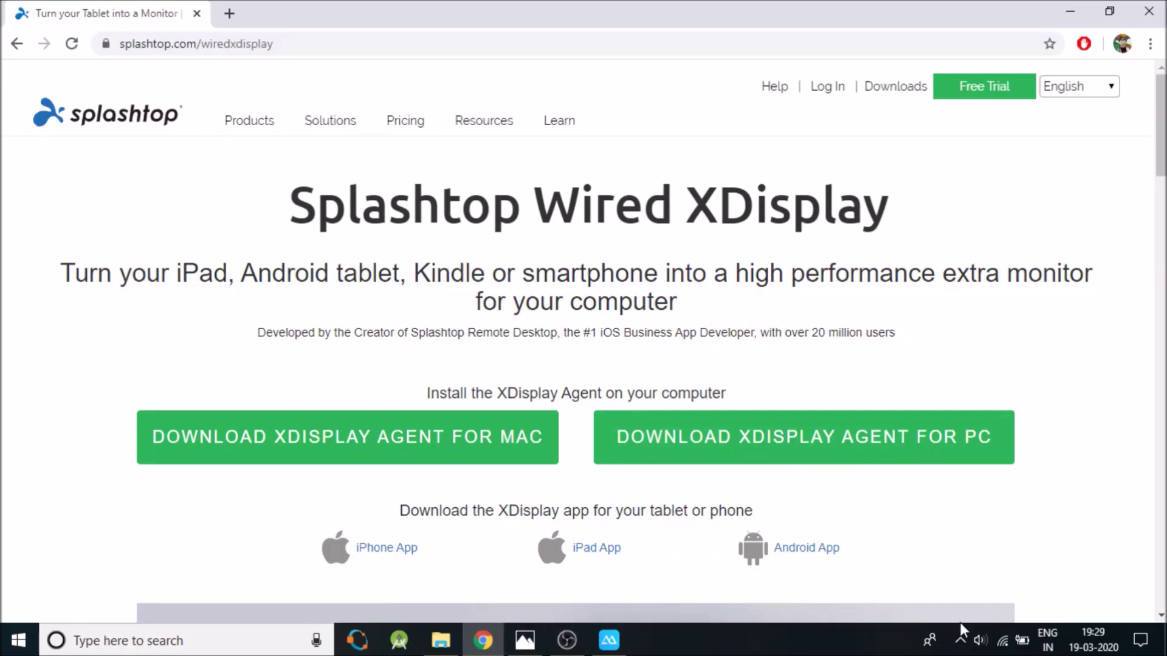
click(960, 640)
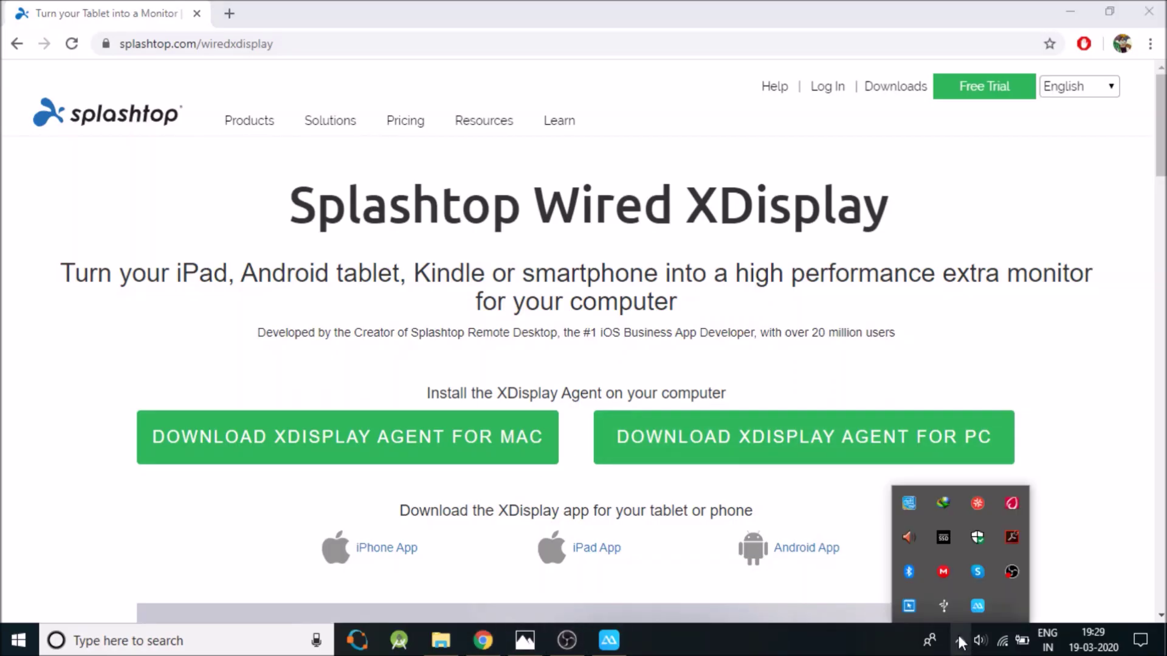
Step: Open XDisplay Agent settings with high framerate and quality, then return to the mirrored iPad
click(911, 609)
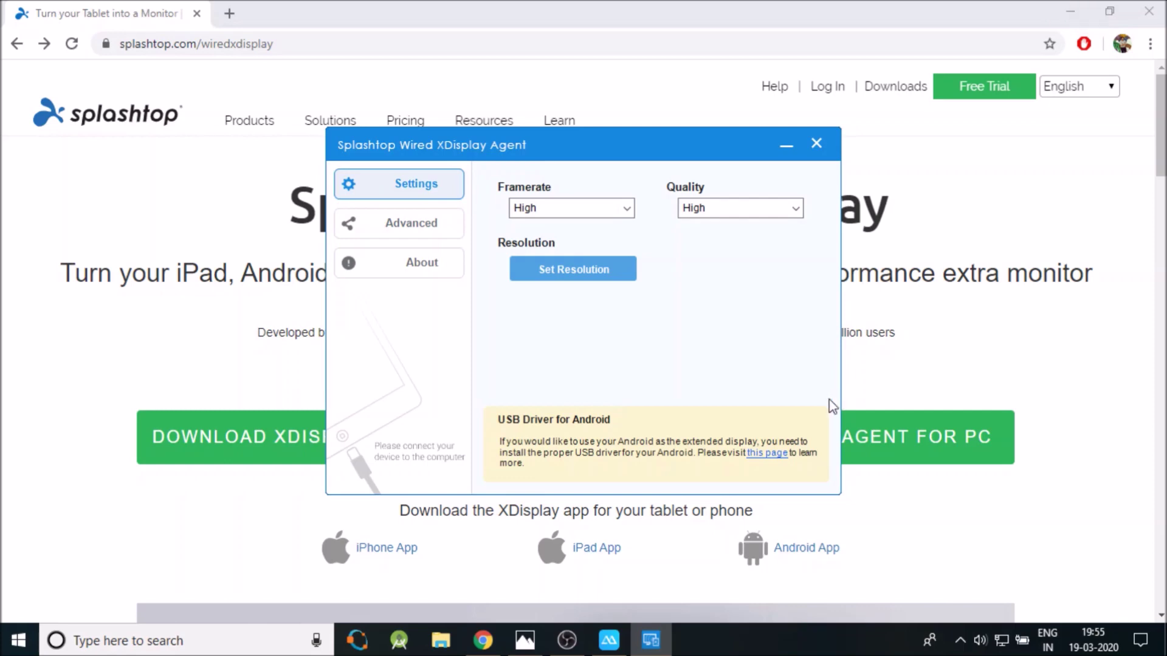
click(611, 640)
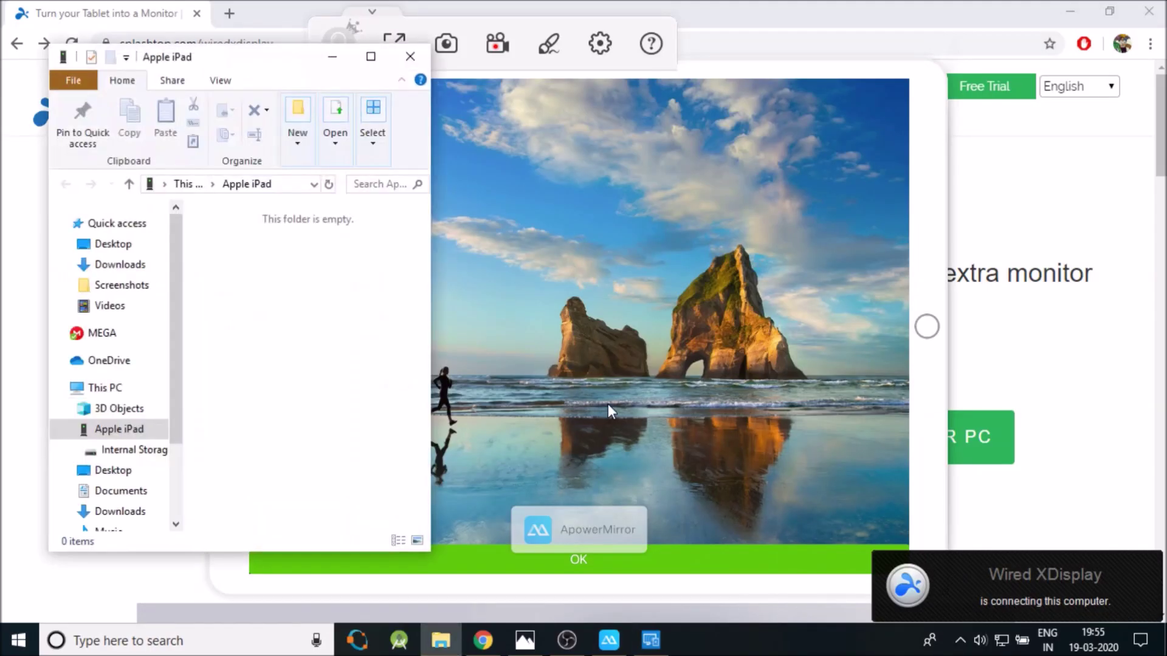
Step: Bring the mirrored iPad forward, showing the extended Windows desktop wallpaper and taskbar
click(609, 405)
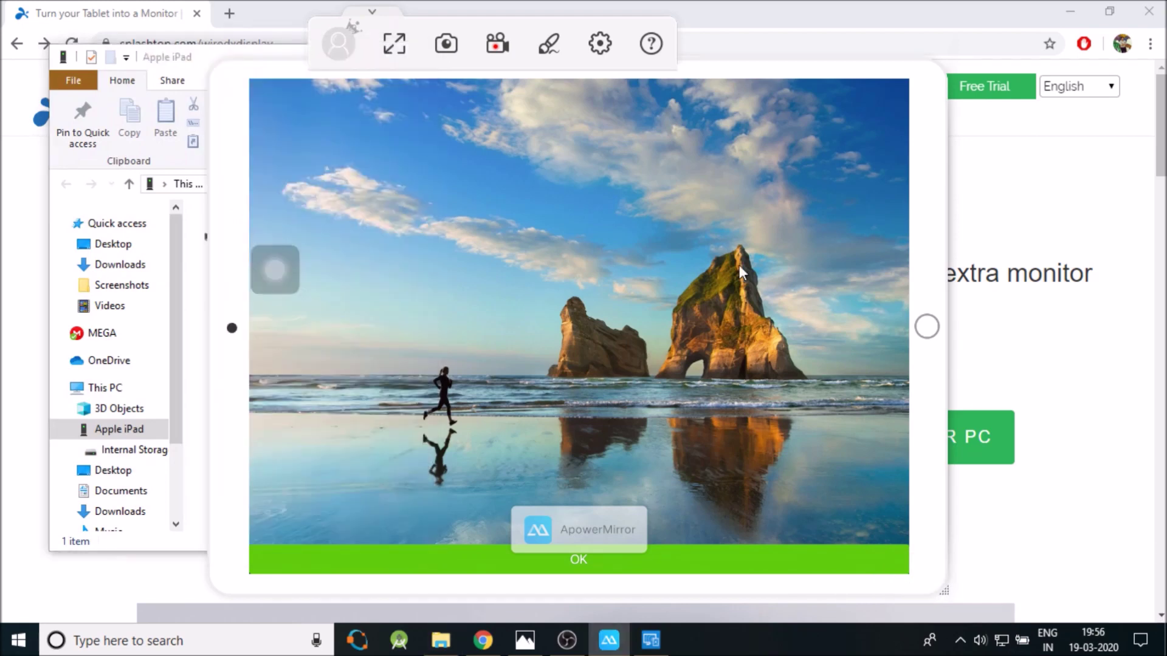